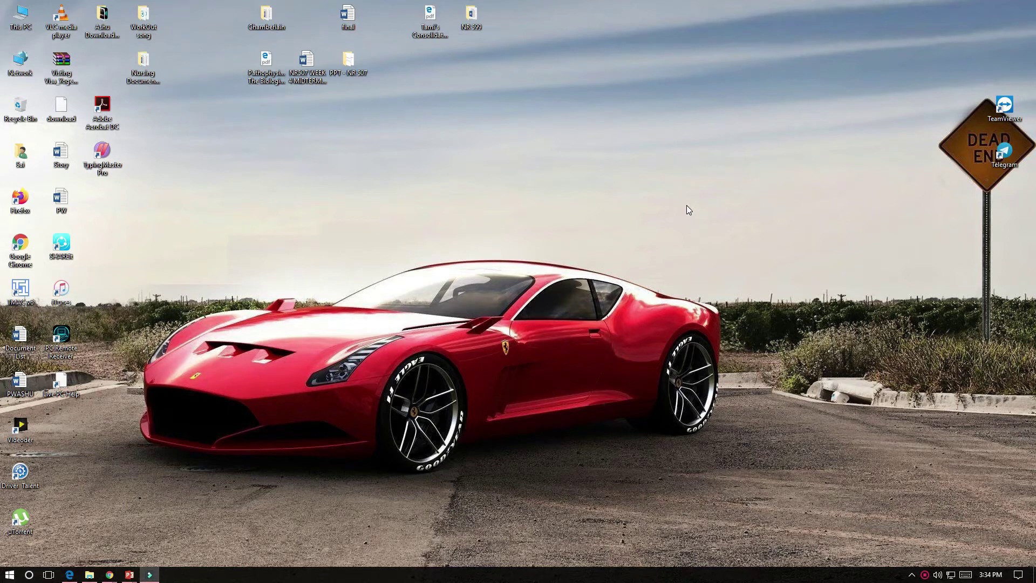
# Create a new Microsoft Word document on the desktop named 'Document'
pyautogui.rightClick(357, 204)
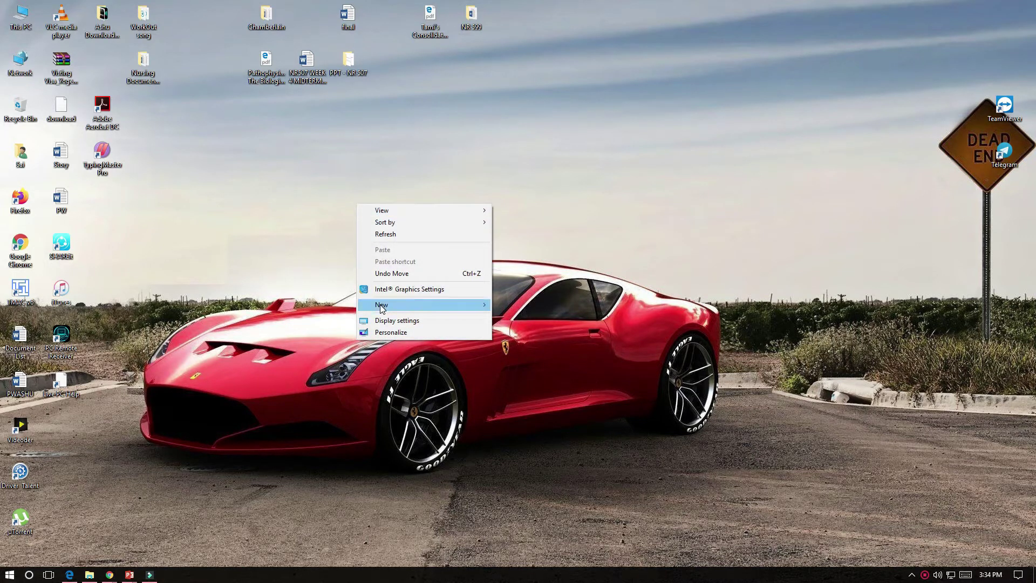
pyautogui.moveTo(415, 305)
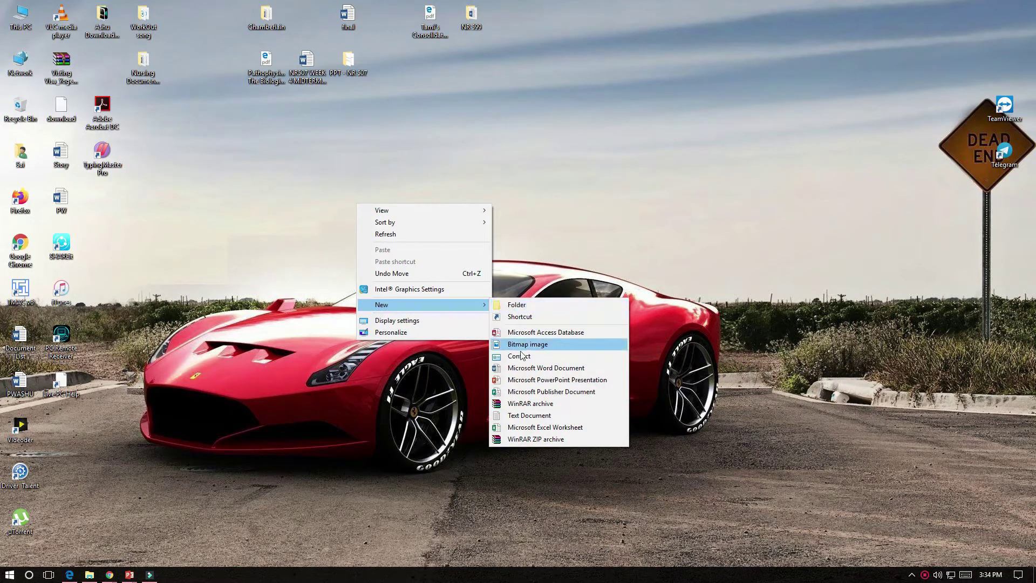
pyautogui.click(523, 368)
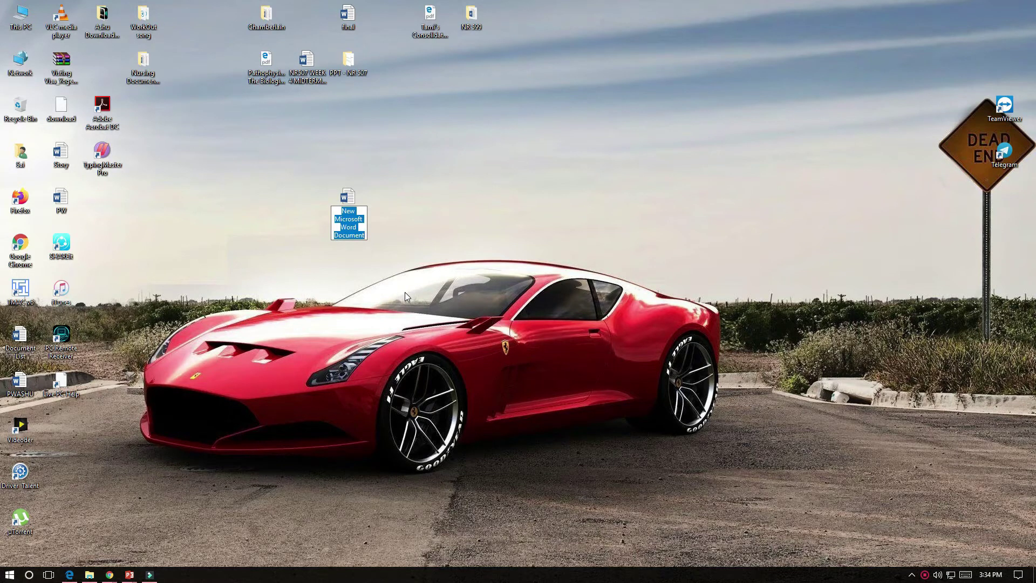
pyautogui.write('Documen')
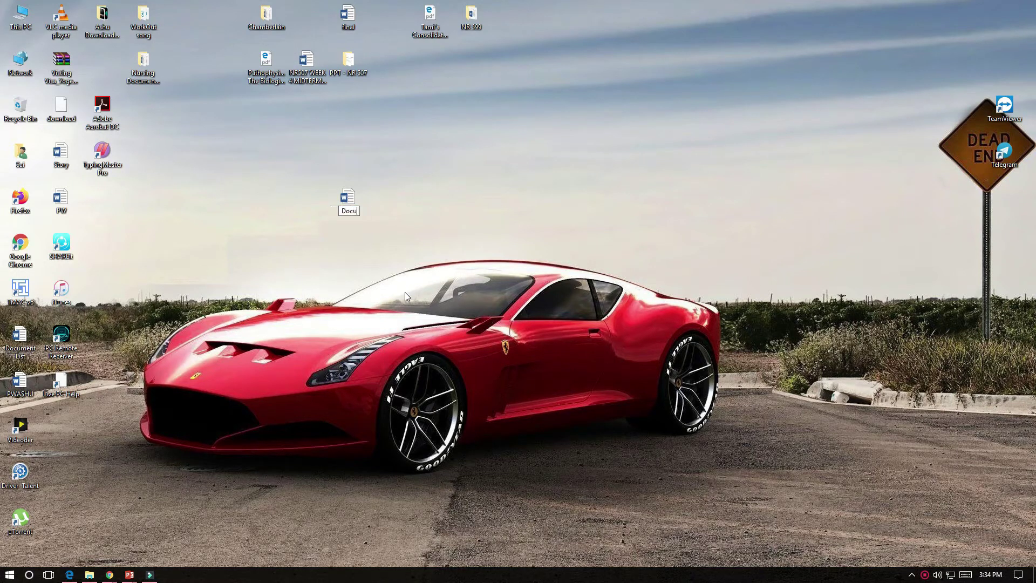
pyautogui.write('t')
pyautogui.click(400, 272)
# Open Document in Word and type 'How to protect word document'
pyautogui.doubleClick(347, 200)
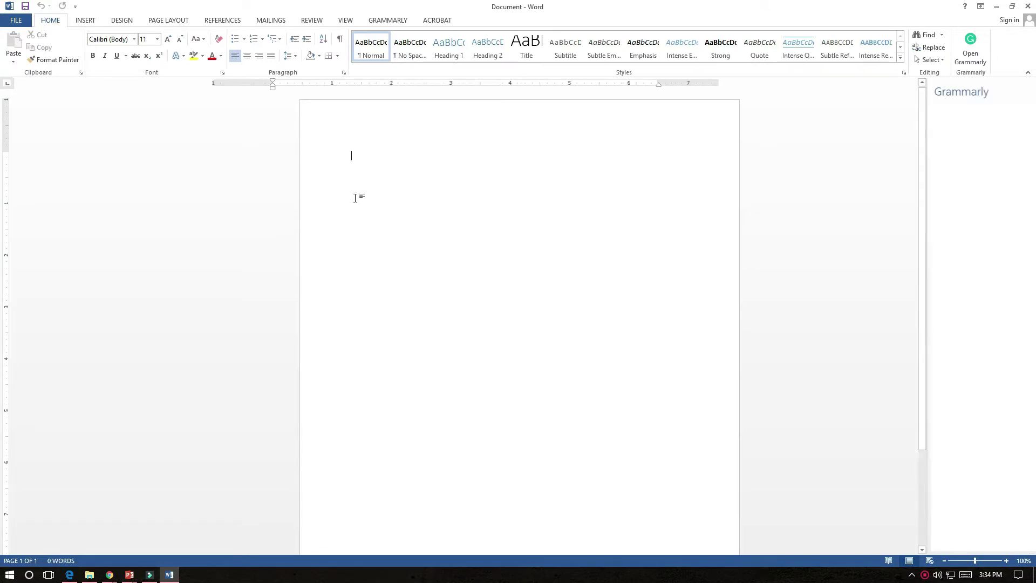
pyautogui.write('How to prot')
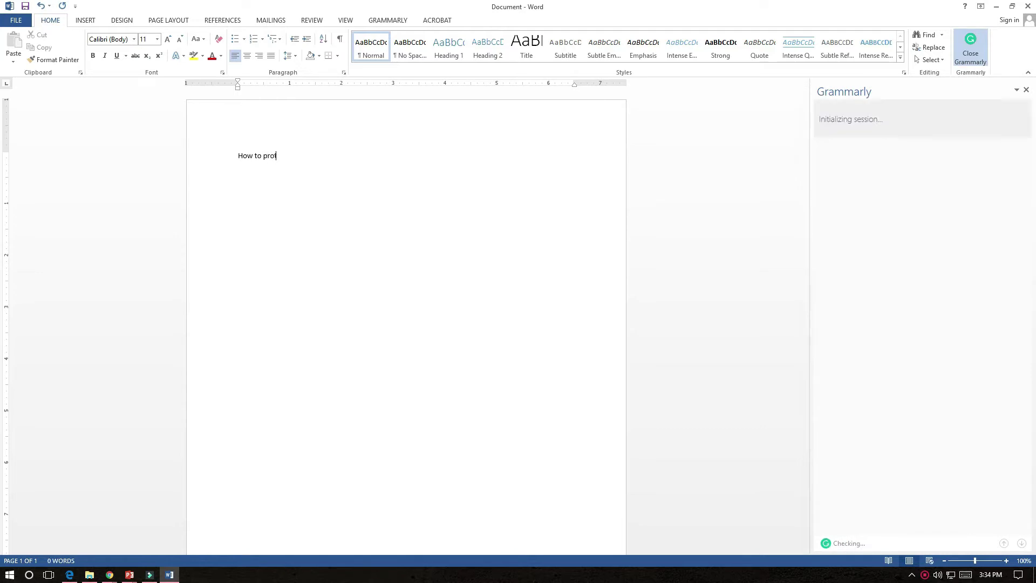
pyautogui.write('ect word document')
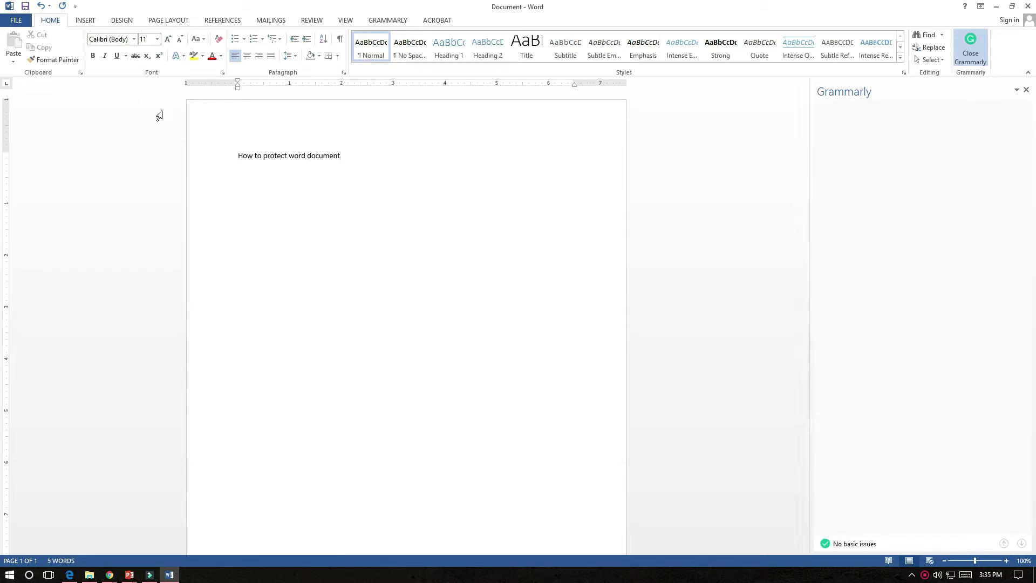
# On the File Info page, try the title, comments and author fields, then show Protect Document options
pyautogui.click(16, 20)
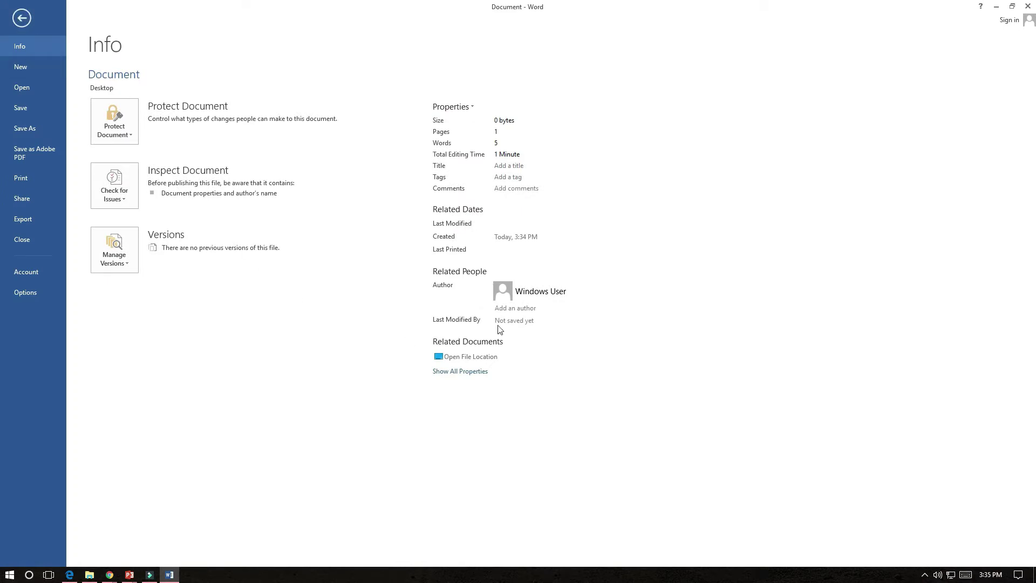
pyautogui.click(499, 167)
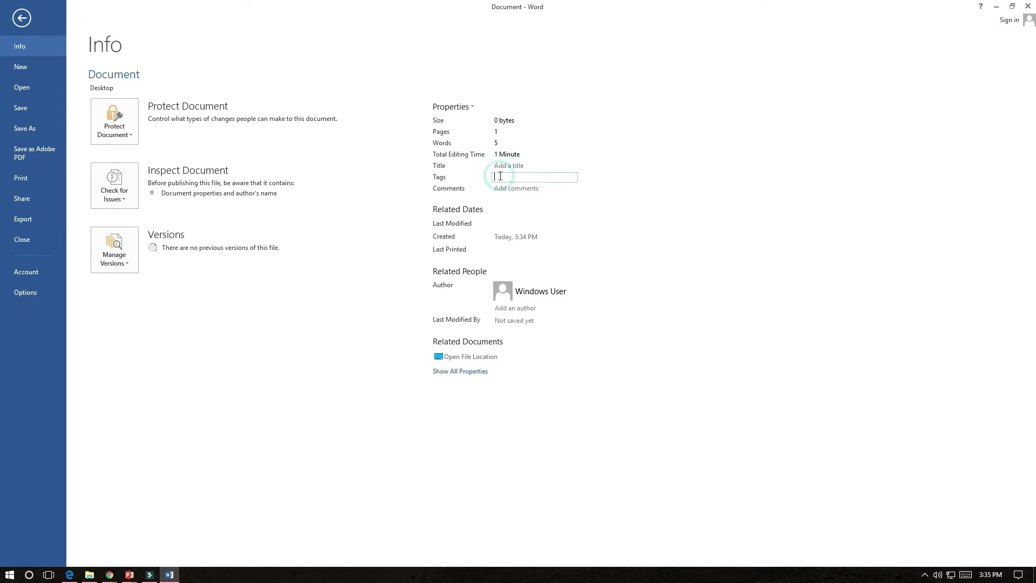
pyautogui.click(502, 188)
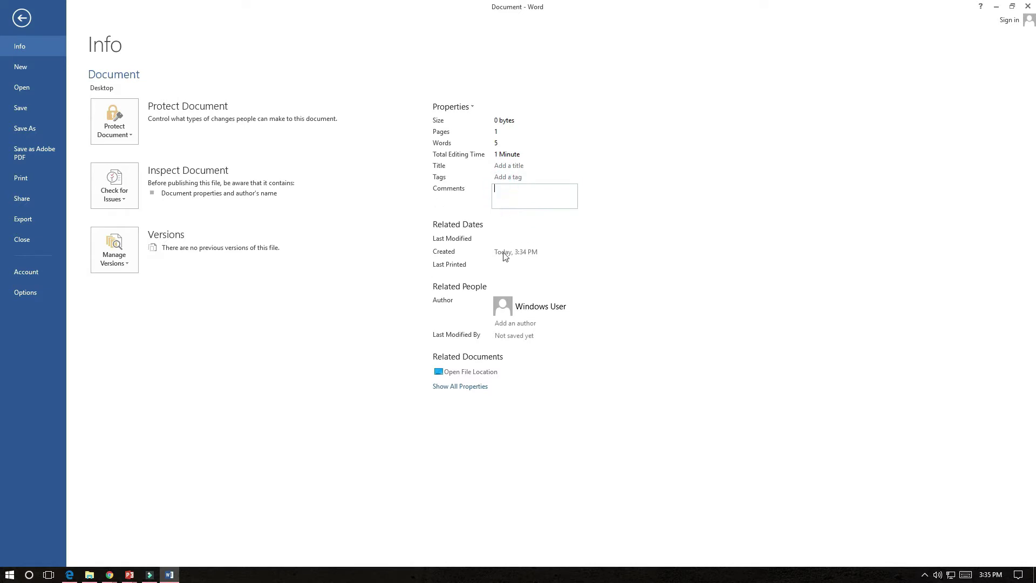
pyautogui.click(516, 321)
pyautogui.click(516, 322)
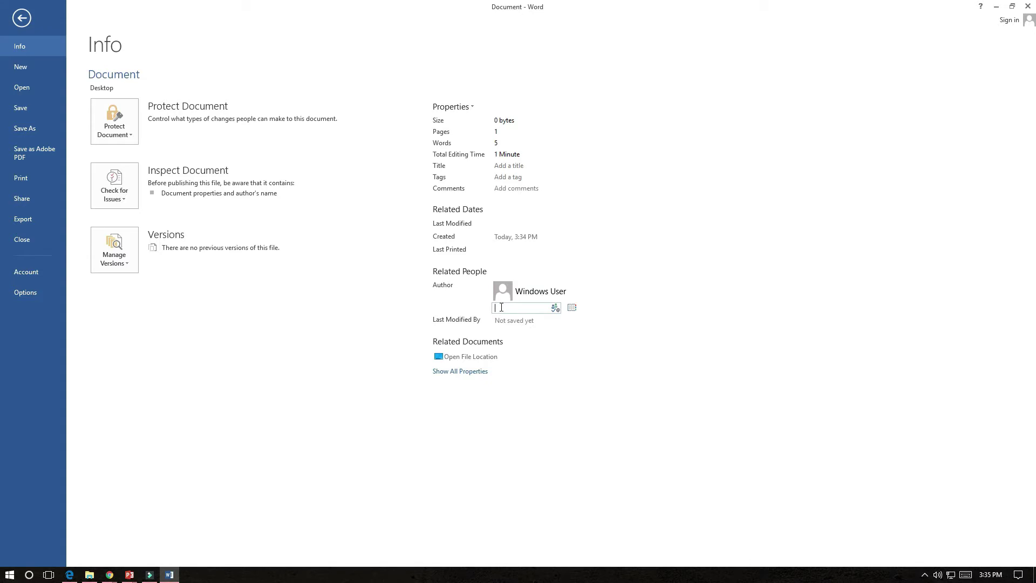
pyautogui.click(115, 127)
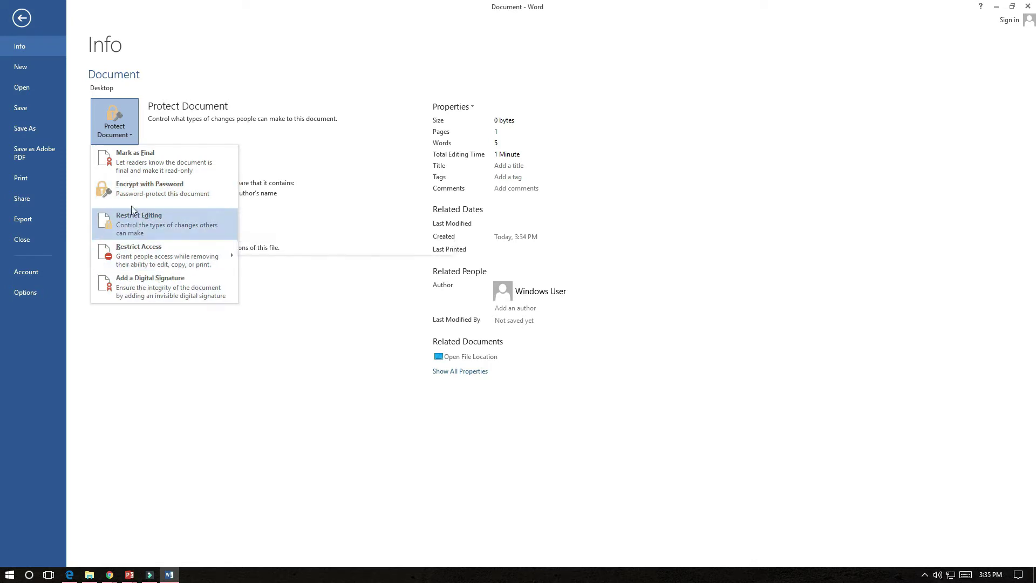
# Encrypt the document with a password, entering it and then confirming it
pyautogui.click(128, 190)
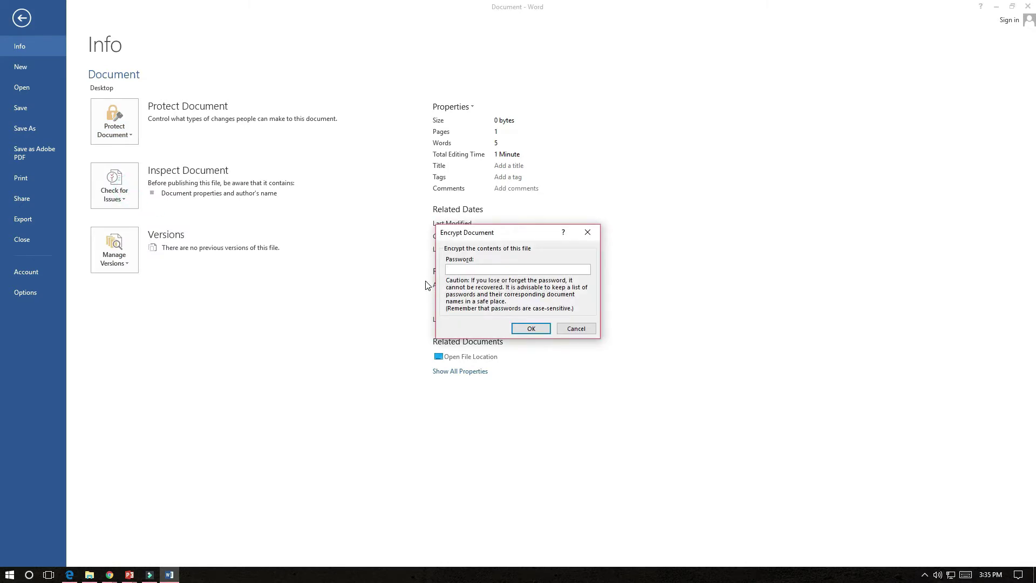
pyautogui.write('123')
pyautogui.press('BackSpace')
pyautogui.press('BackSpace')
pyautogui.press('BackSpace')
pyautogui.write('1234')
pyautogui.press('Return')
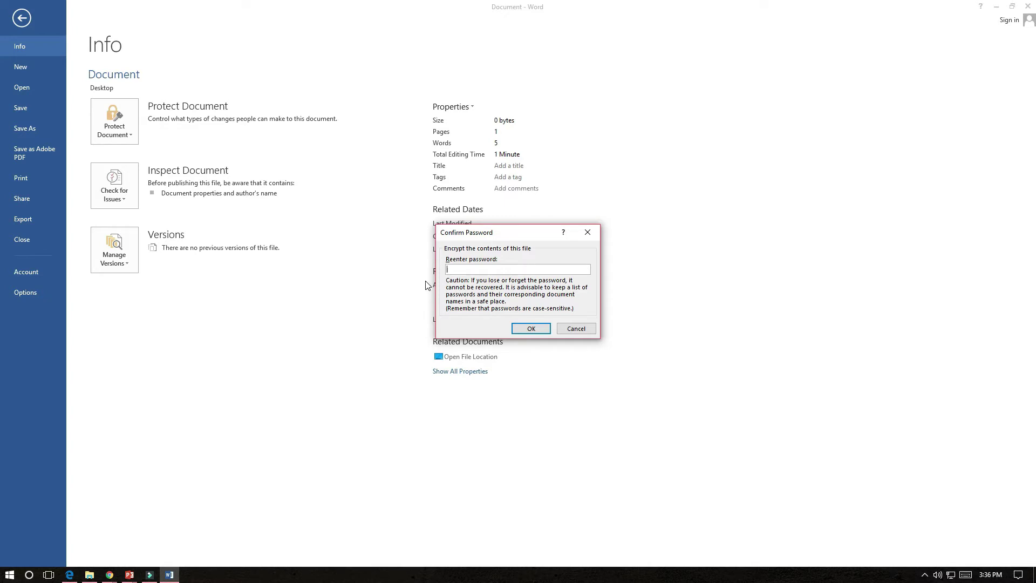
pyautogui.write('123')
pyautogui.press('Return')
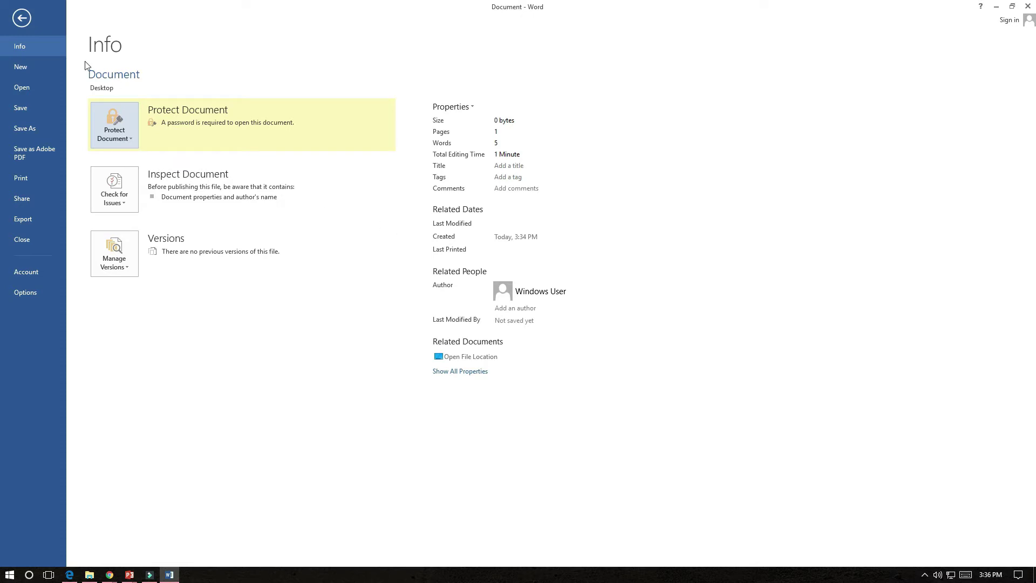
# Close Word, reopen Document from the desktop, and enter the password to open it
pyautogui.click(22, 18)
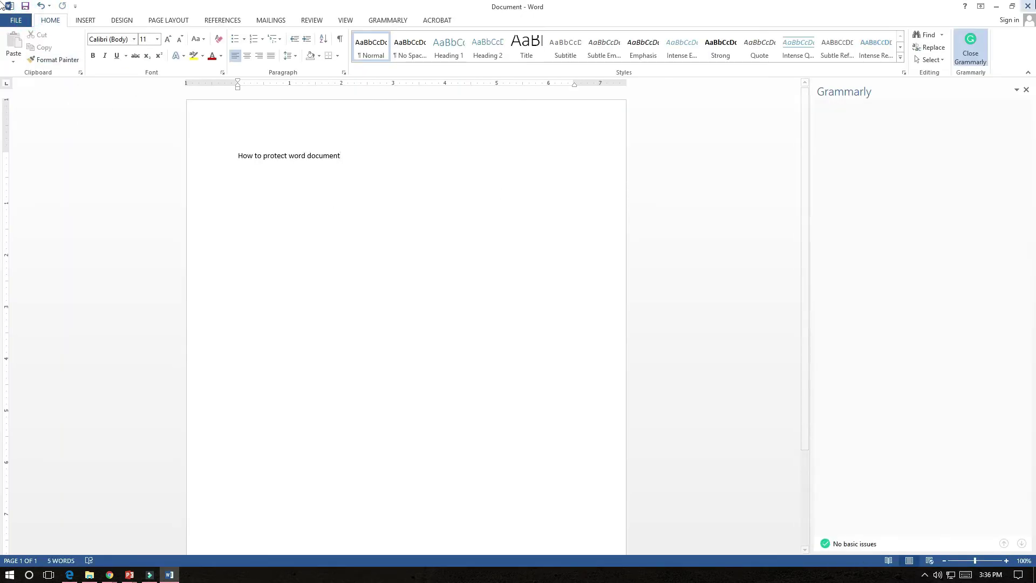
pyautogui.click(1028, 5)
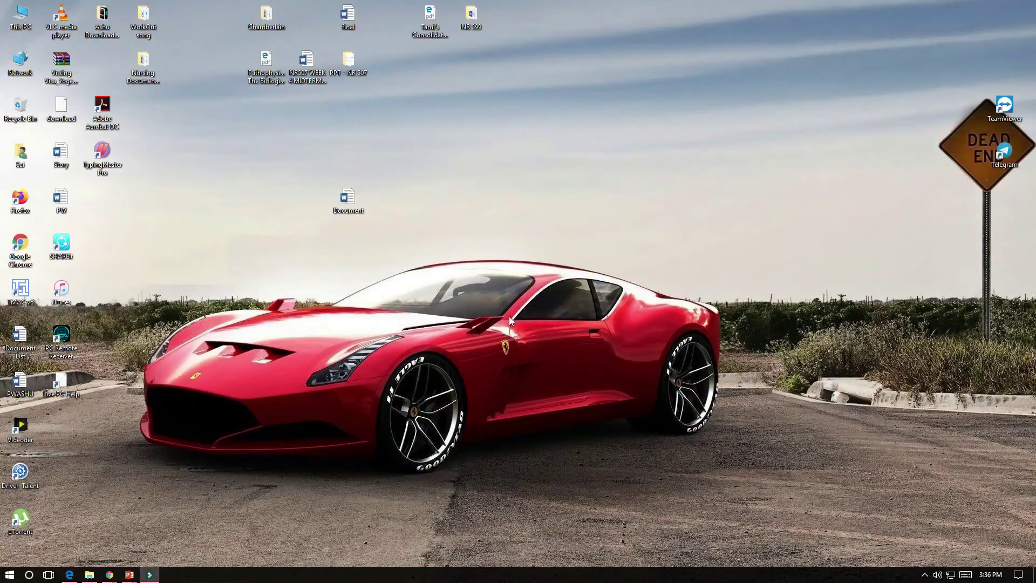
pyautogui.doubleClick(350, 197)
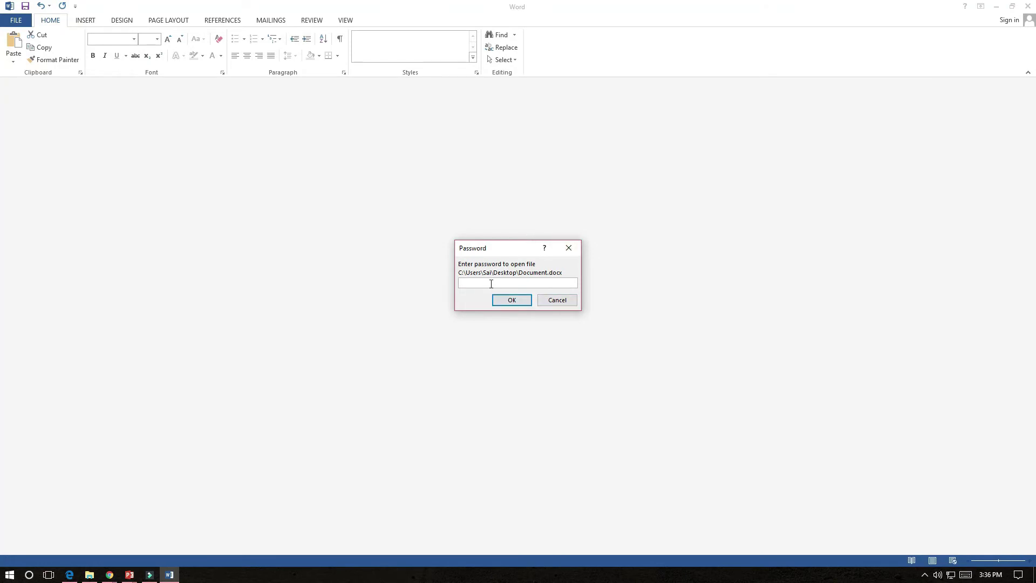
pyautogui.write('1234')
pyautogui.press('Return')
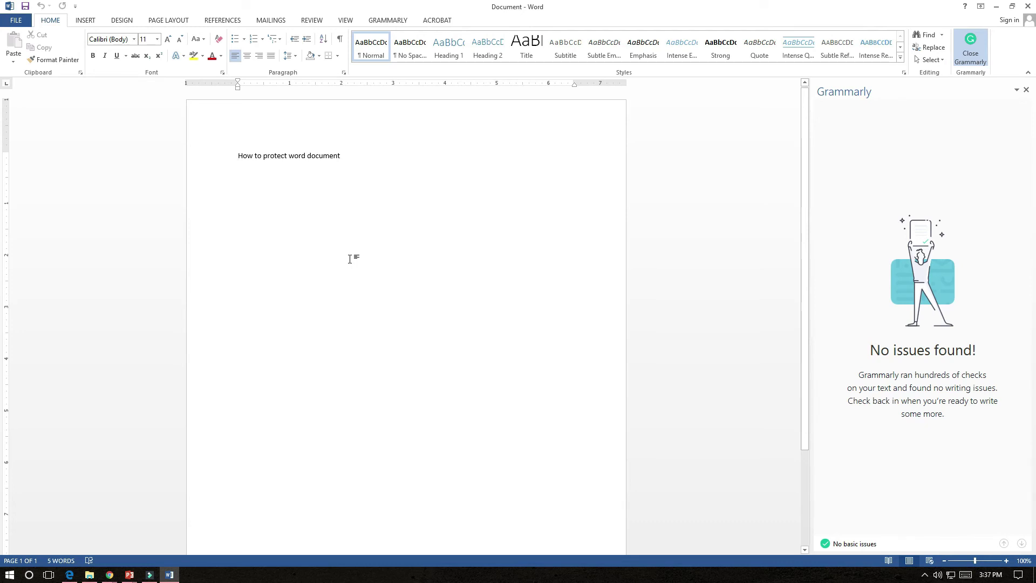
# Close Word without saving, reopen Document, cancel the password prompt, and close Word
pyautogui.click(1027, 6)
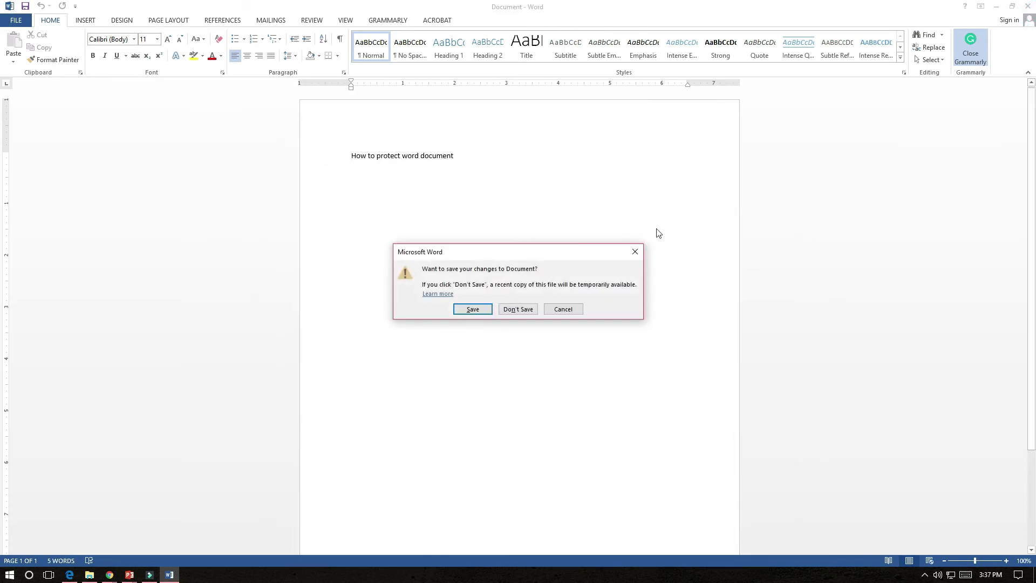
pyautogui.click(513, 311)
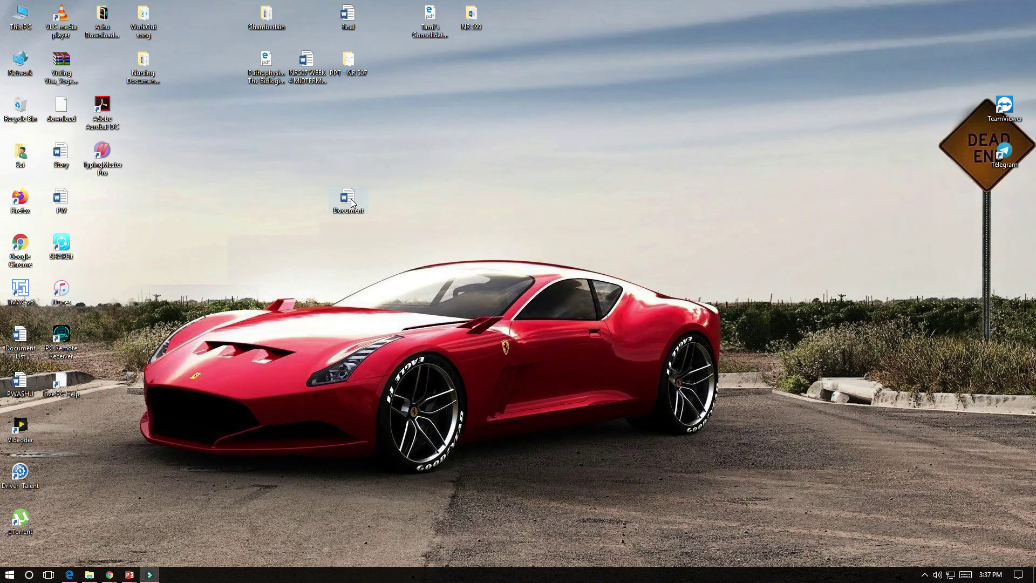
pyautogui.doubleClick(350, 200)
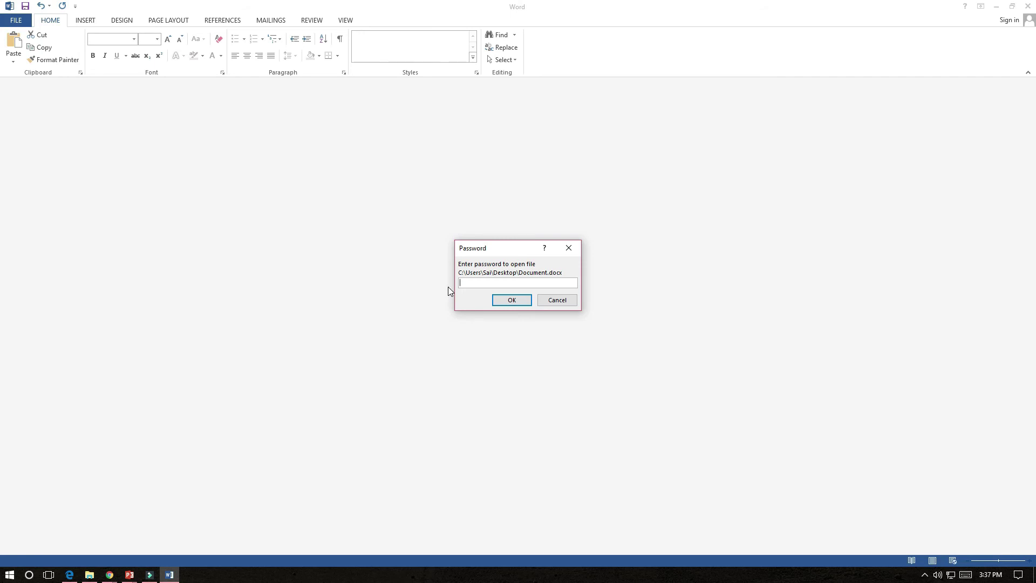
pyautogui.click(574, 301)
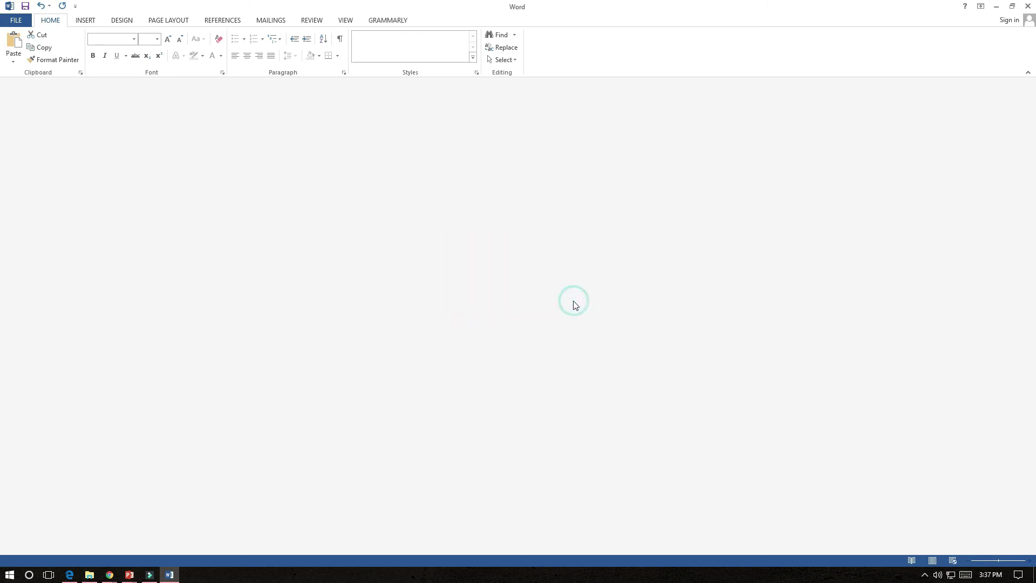
pyautogui.click(1027, 7)
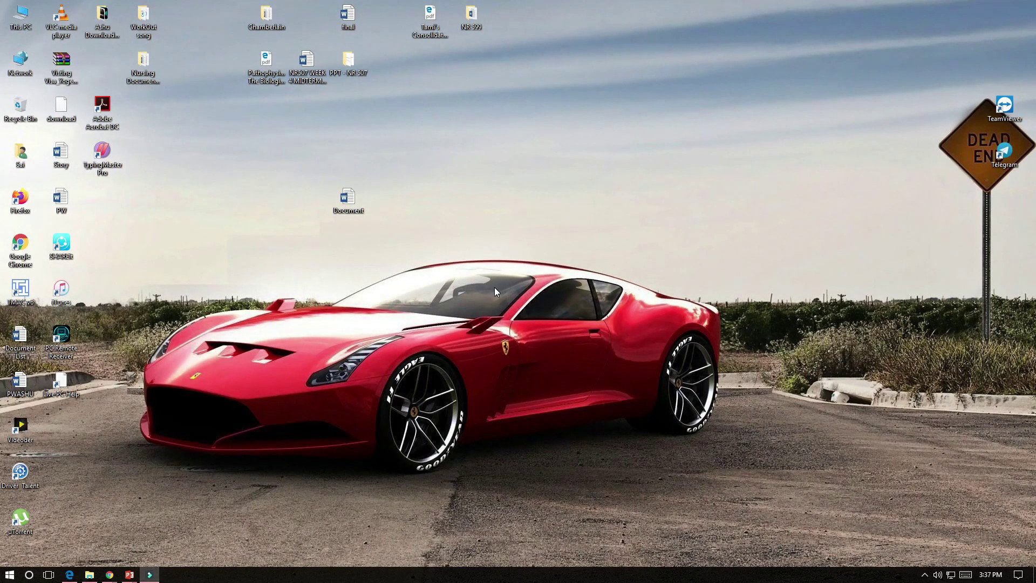